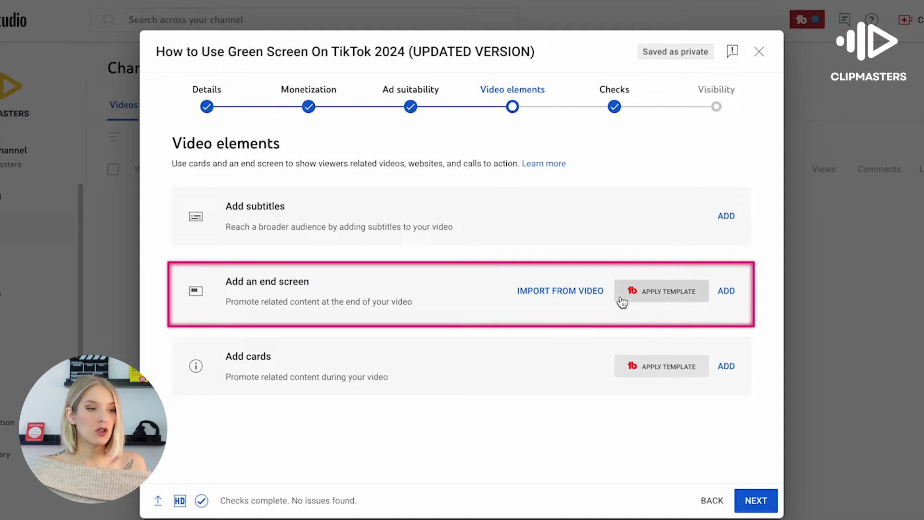
# Open the video's end screen editor and move the preview playhead to about 3:04.
pyautogui.click(727, 292)
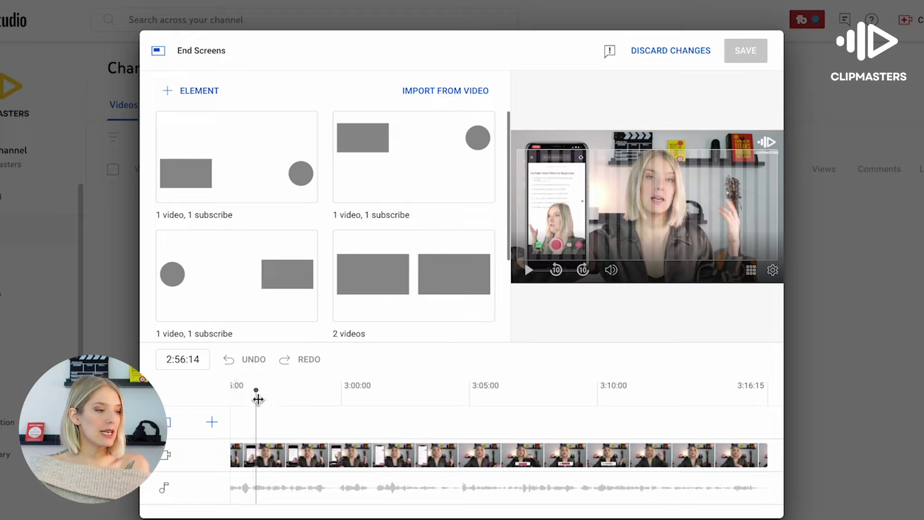
pyautogui.moveTo(256, 390); pyautogui.dragTo(278, 389)
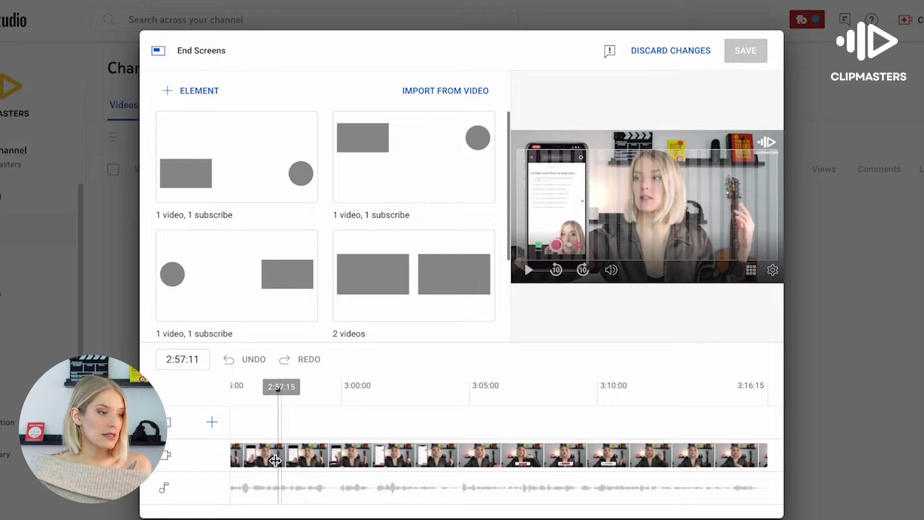
pyautogui.click(278, 401)
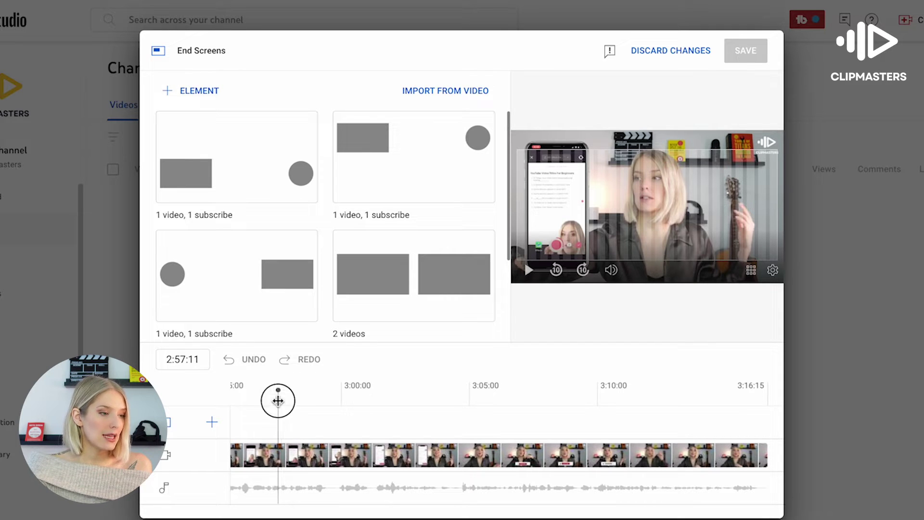
pyautogui.moveTo(278, 401); pyautogui.dragTo(460, 407)
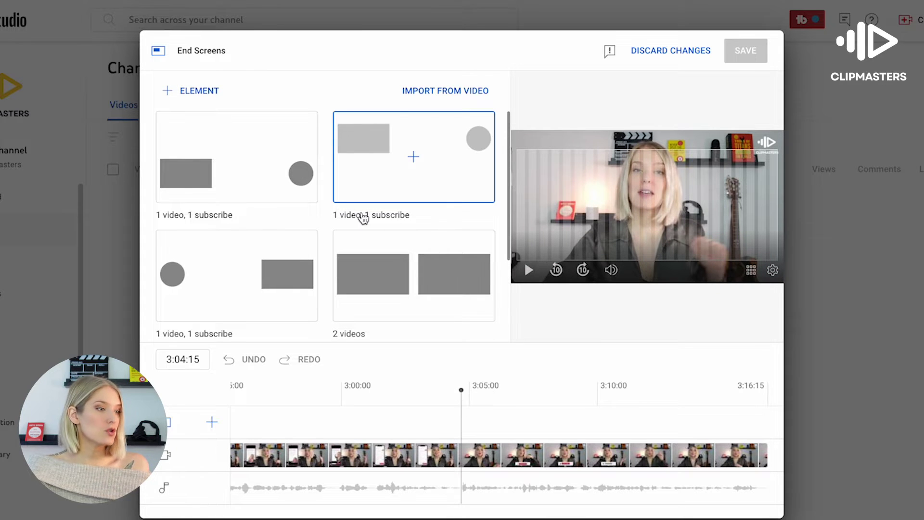
pyautogui.scroll(-3, 363, 219)
pyautogui.click(413, 270)
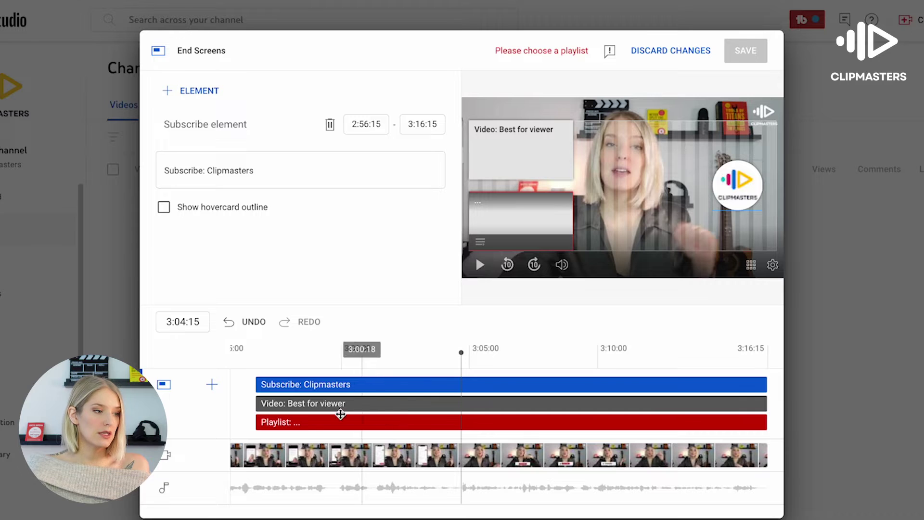
pyautogui.moveTo(258, 385); pyautogui.dragTo(463, 427)
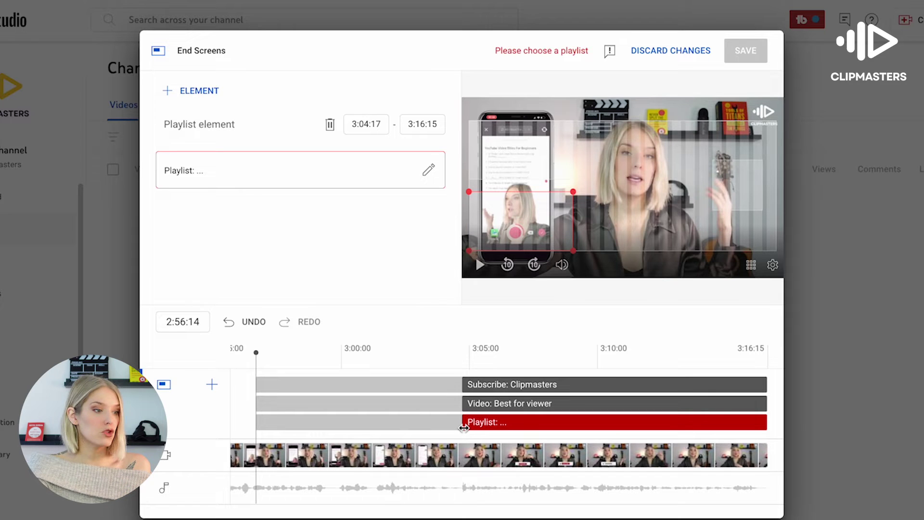
pyautogui.click(462, 360)
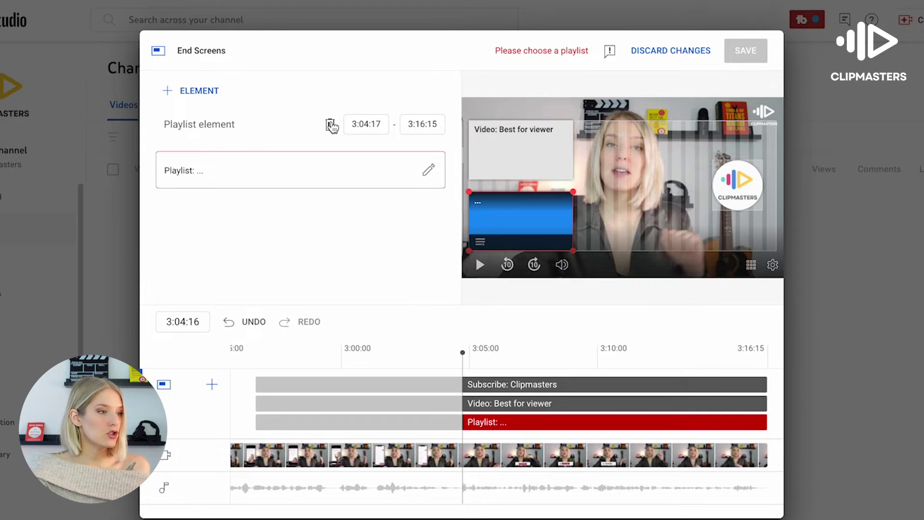
pyautogui.click(331, 125)
pyautogui.click(331, 125)
pyautogui.click(331, 125)
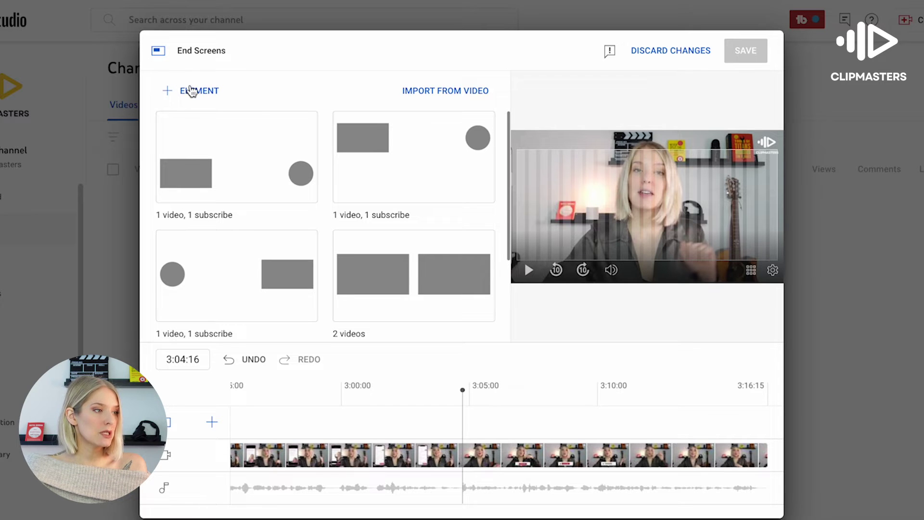
pyautogui.click(192, 90)
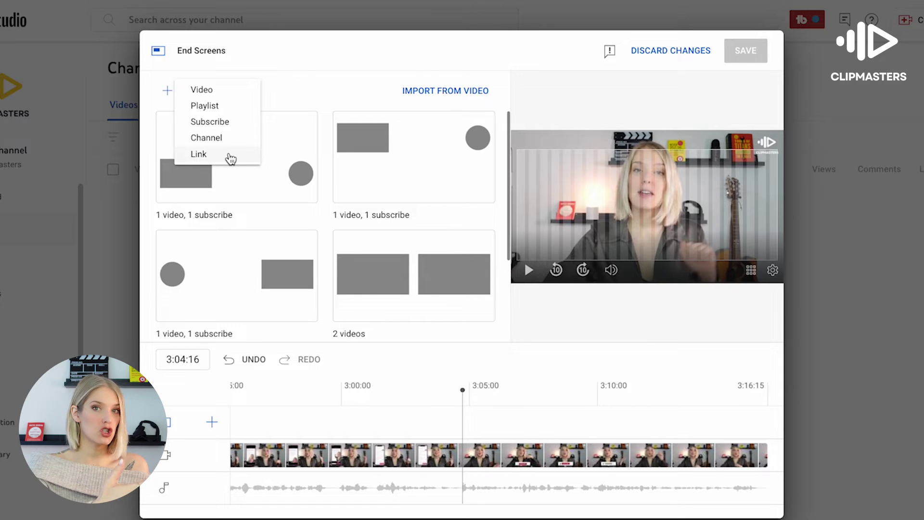
# Place a Clipmasters subscribe element bottom-right and a Best for viewer video element top-right.
pyautogui.click(223, 120)
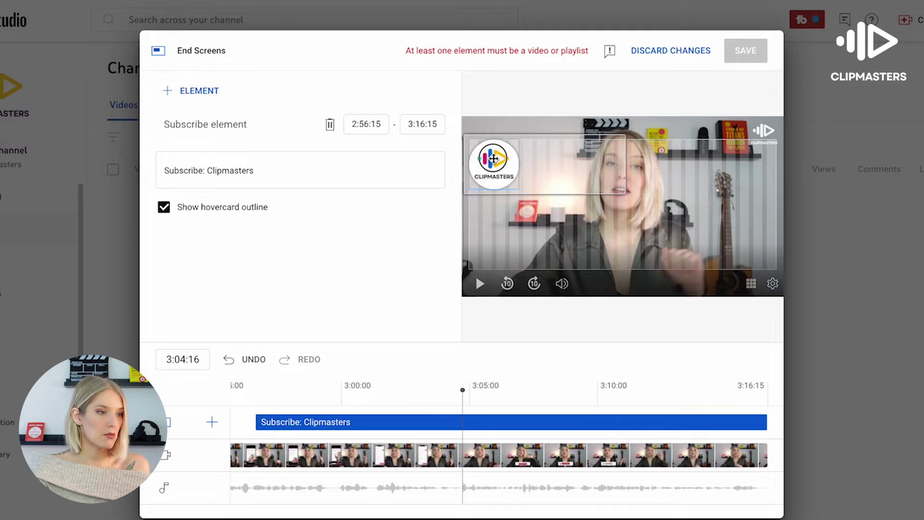
pyautogui.moveTo(493, 158); pyautogui.dragTo(747, 239)
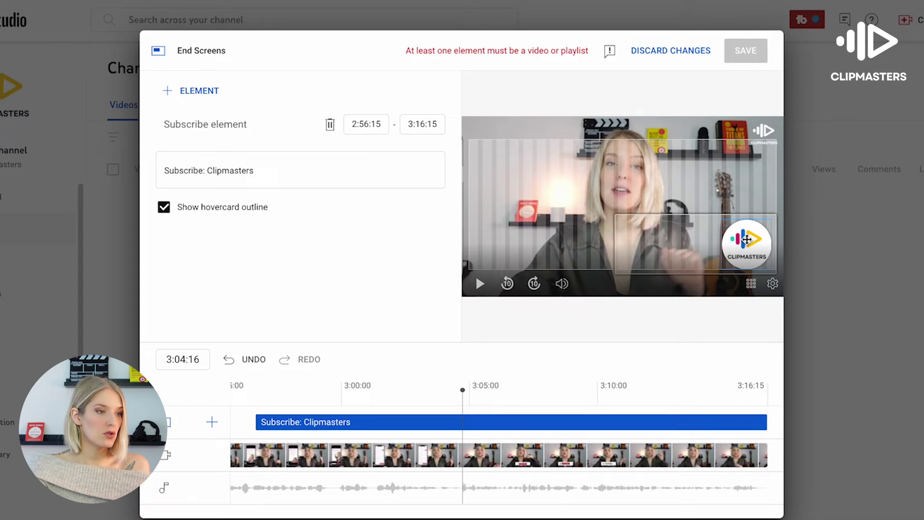
pyautogui.click(195, 94)
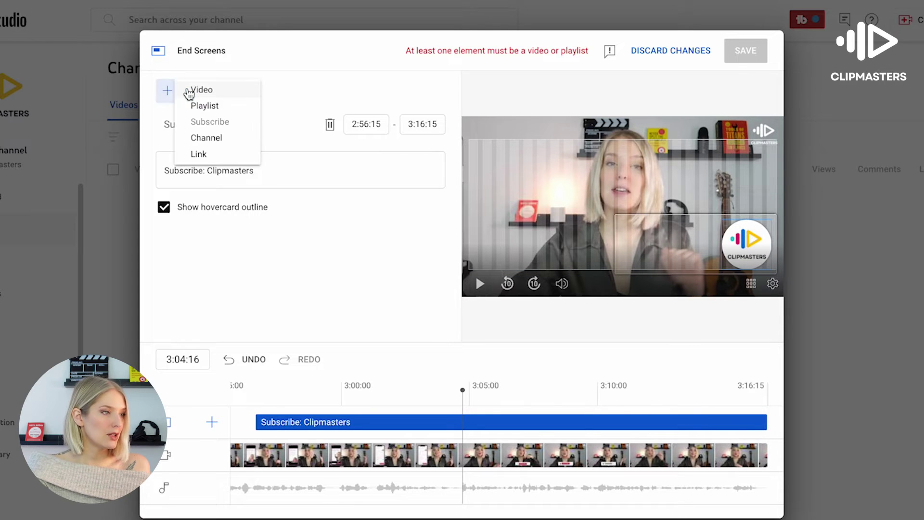
pyautogui.click(196, 91)
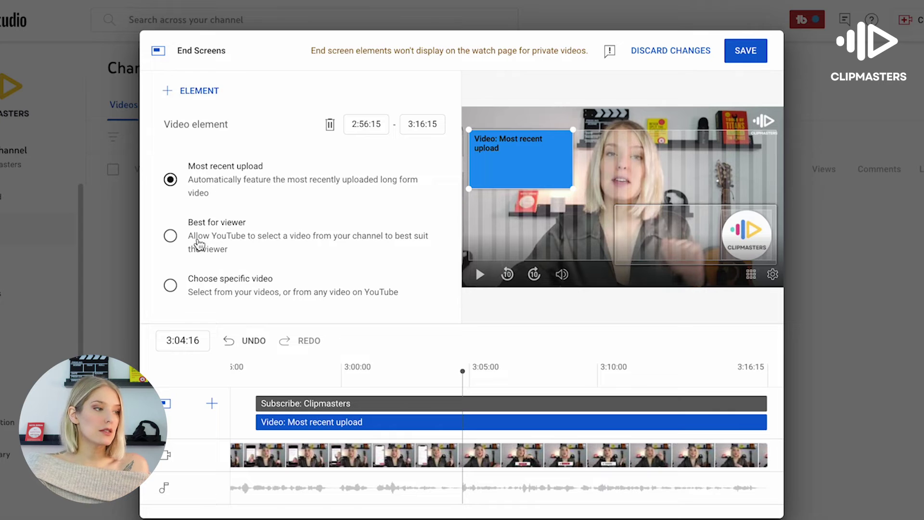
pyautogui.click(170, 236)
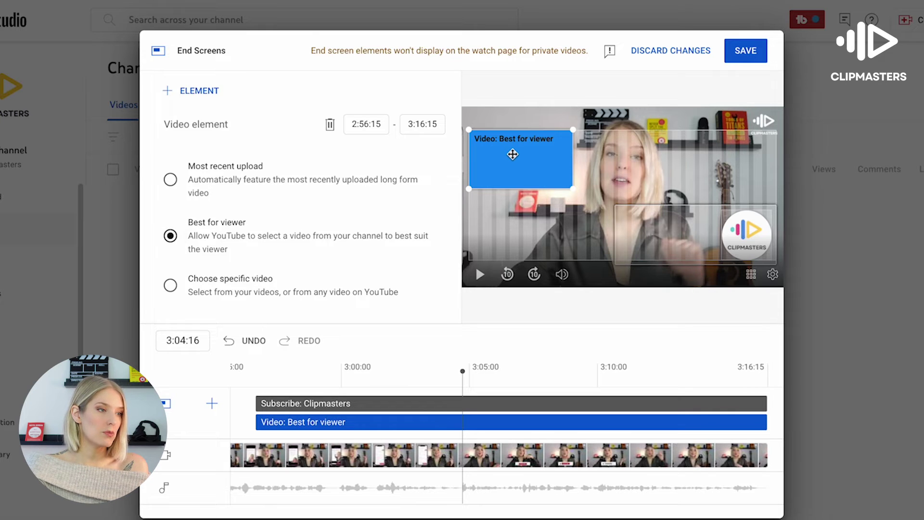
pyautogui.moveTo(511, 153); pyautogui.dragTo(718, 148)
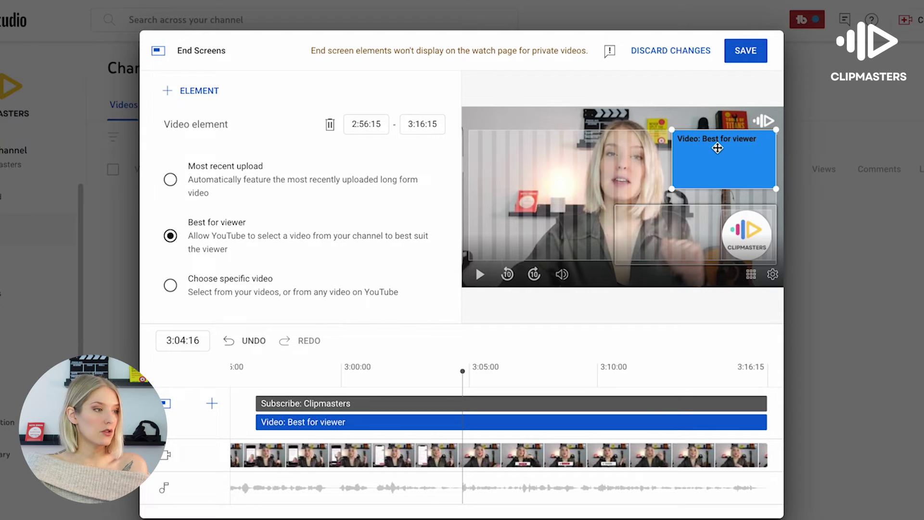
pyautogui.click(184, 98)
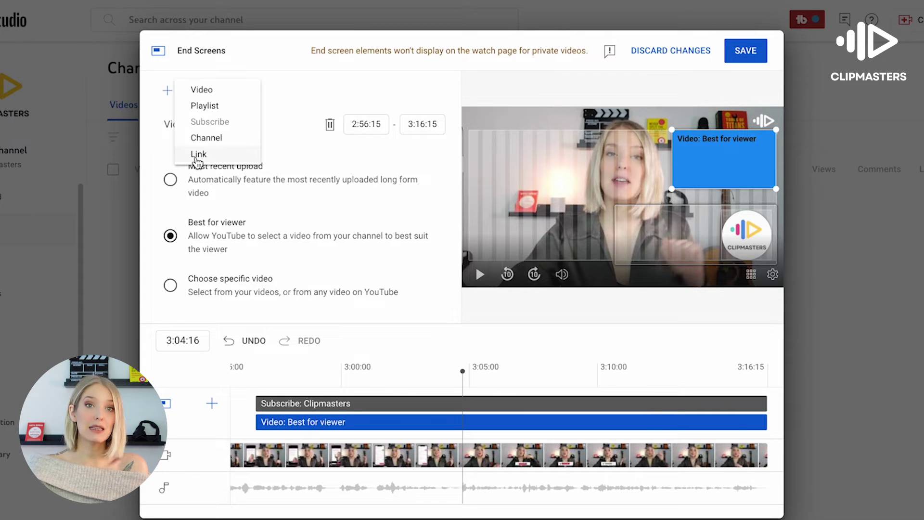
# Align both elements' start edges at 3:04:14 on the timeline and save the end screen.
pyautogui.click(427, 84)
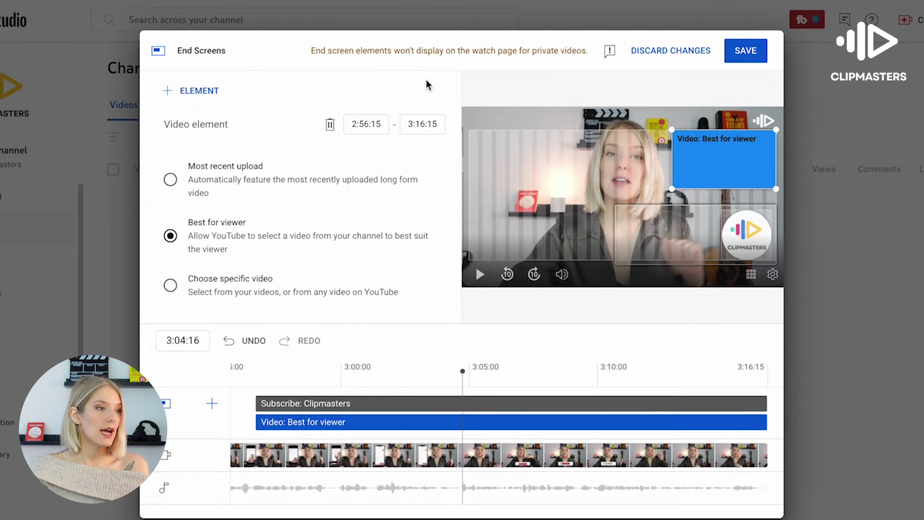
pyautogui.moveTo(258, 404); pyautogui.dragTo(455, 400)
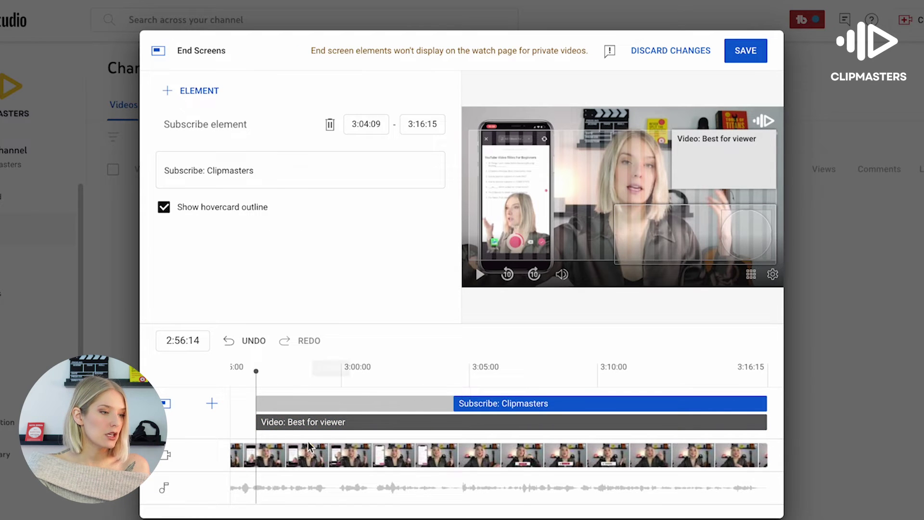
pyautogui.moveTo(257, 422); pyautogui.dragTo(454, 412)
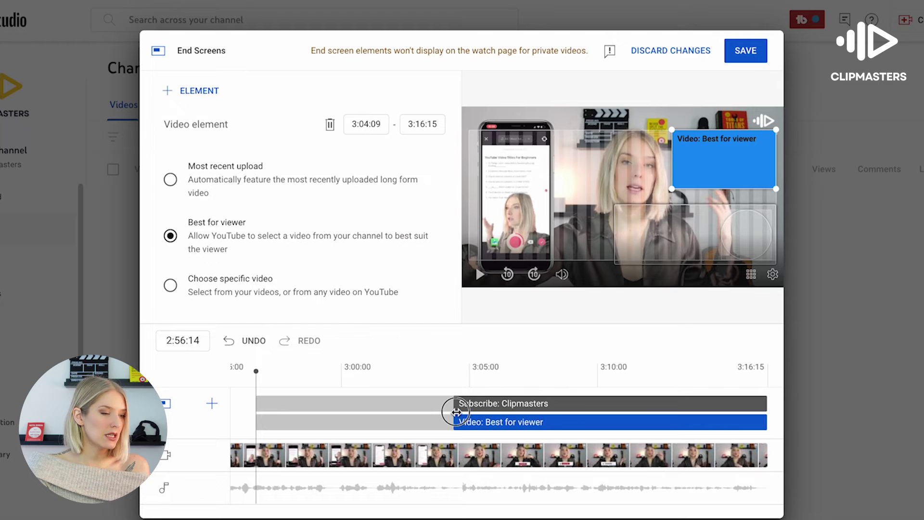
pyautogui.click(453, 376)
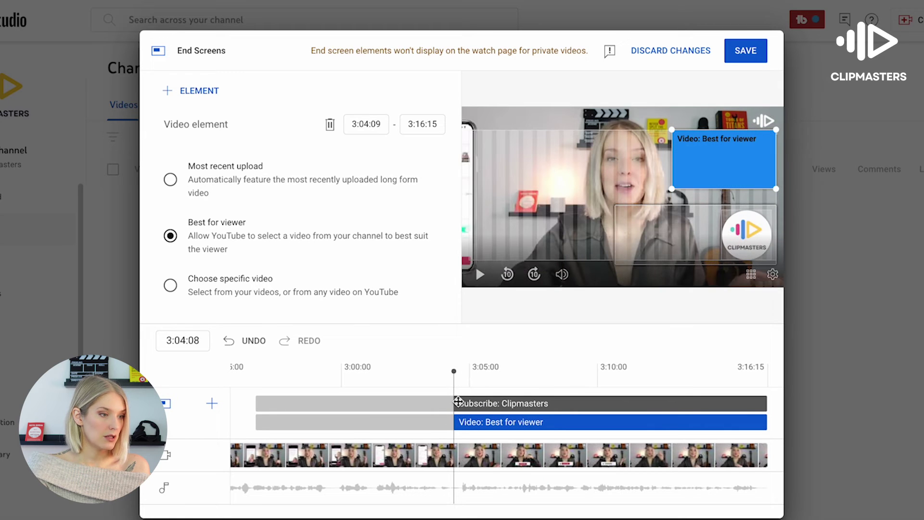
pyautogui.click(455, 381)
pyautogui.moveTo(454, 381); pyautogui.dragTo(459, 421)
pyautogui.click(455, 406)
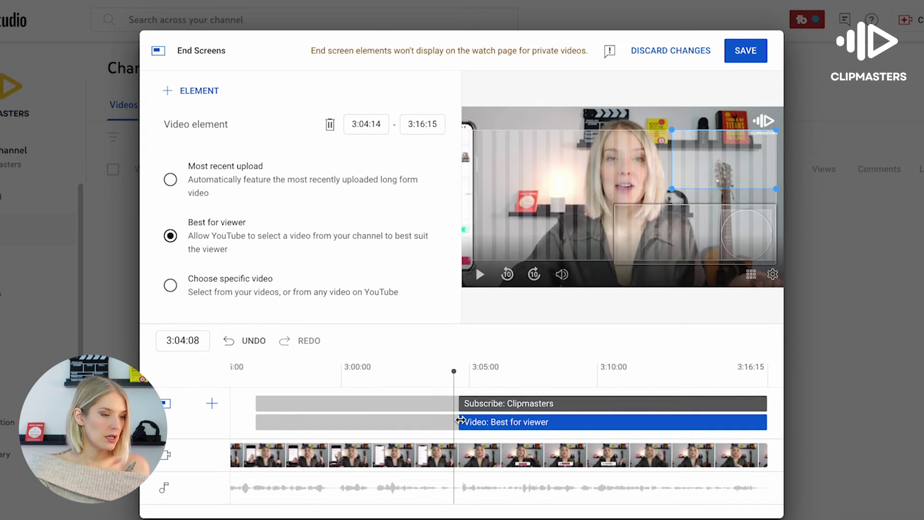
pyautogui.click(744, 54)
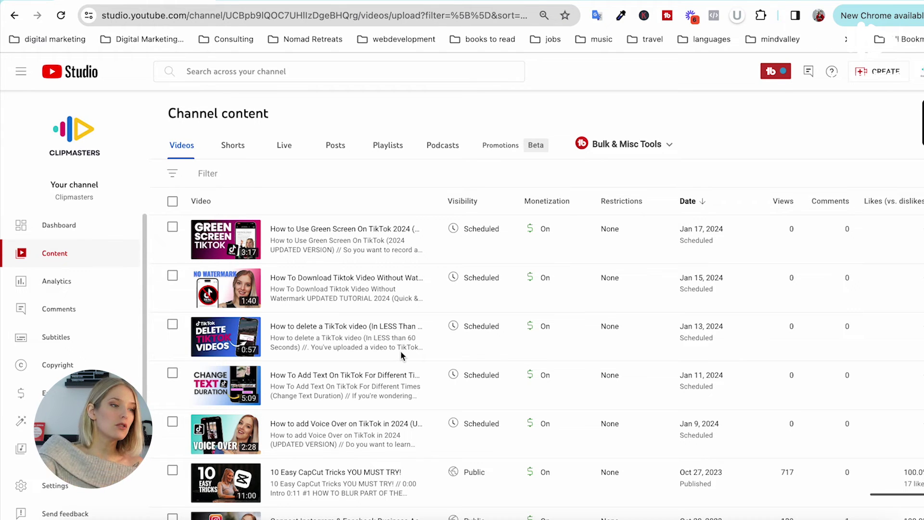
# Open the green screen TikTok video's details page from the Content list.
pyautogui.moveTo(294, 249)
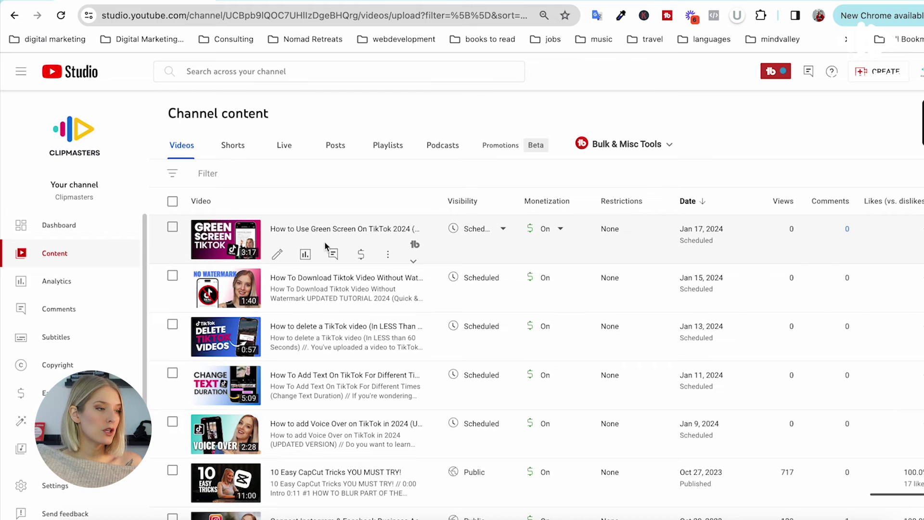
pyautogui.click(278, 254)
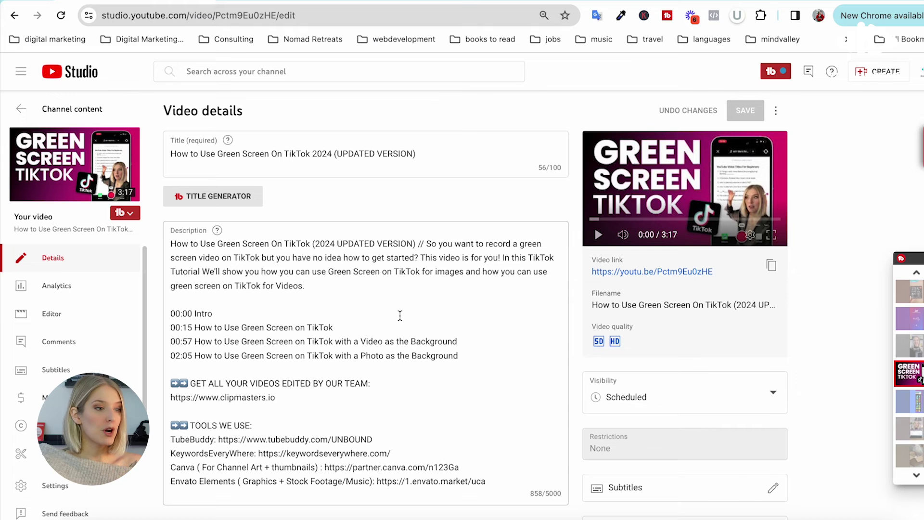
# Scroll down the green screen video's details page to the End screen field.
pyautogui.scroll(-2, 849, 272)
pyautogui.scroll(-4, 848, 272)
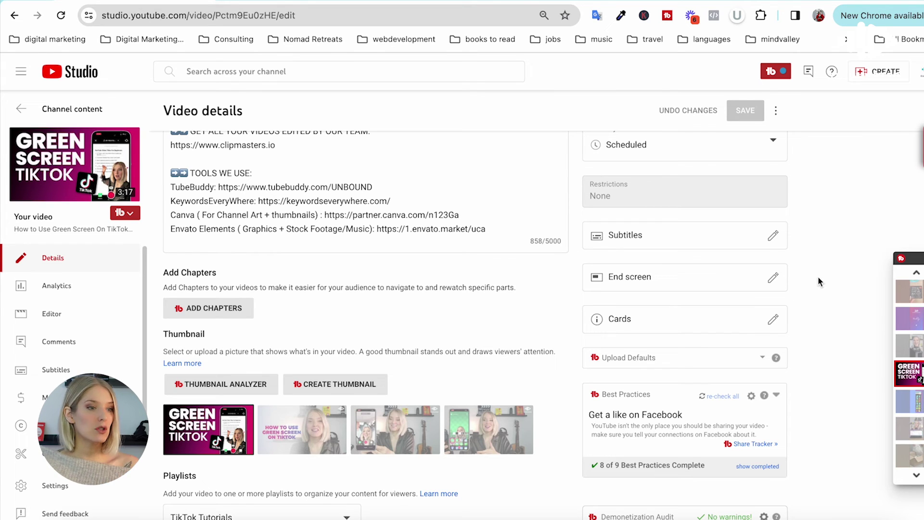
# Reopen the End screen editor and confirm both elements run 3:04:14–3:16:15.
pyautogui.click(774, 279)
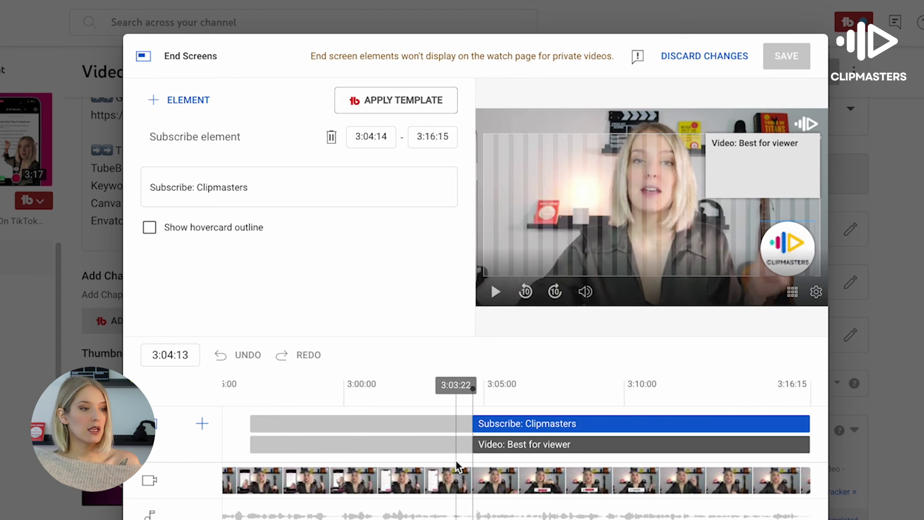
pyautogui.click(180, 102)
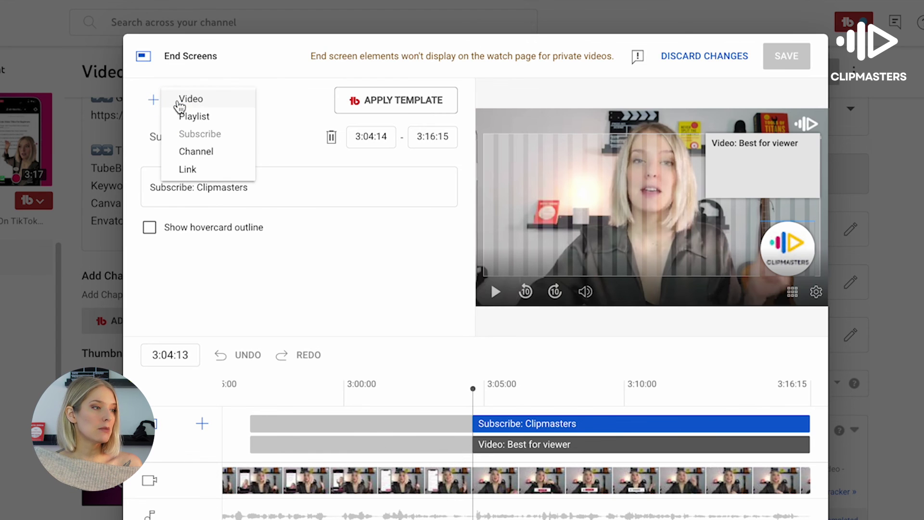
pyautogui.click(373, 313)
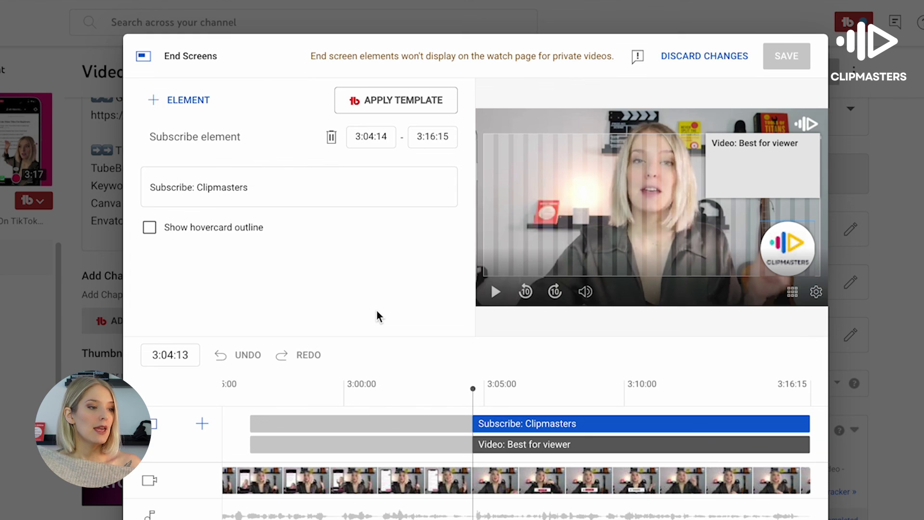